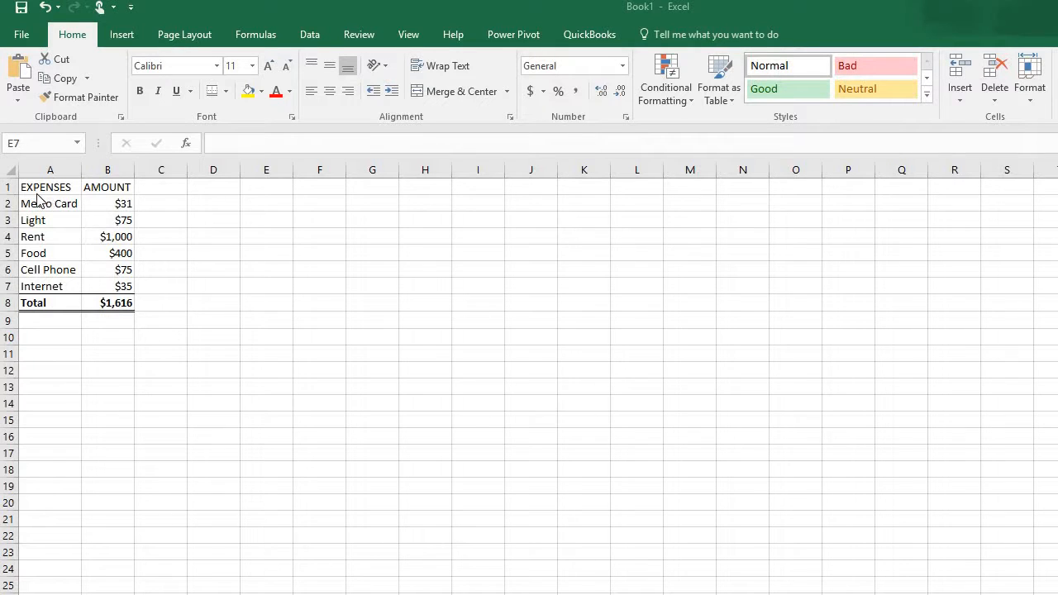
# Insert a 3-D pie chart from the expense names and amounts in A1:B7, leaving out the Total row.
pyautogui.click(44, 189)
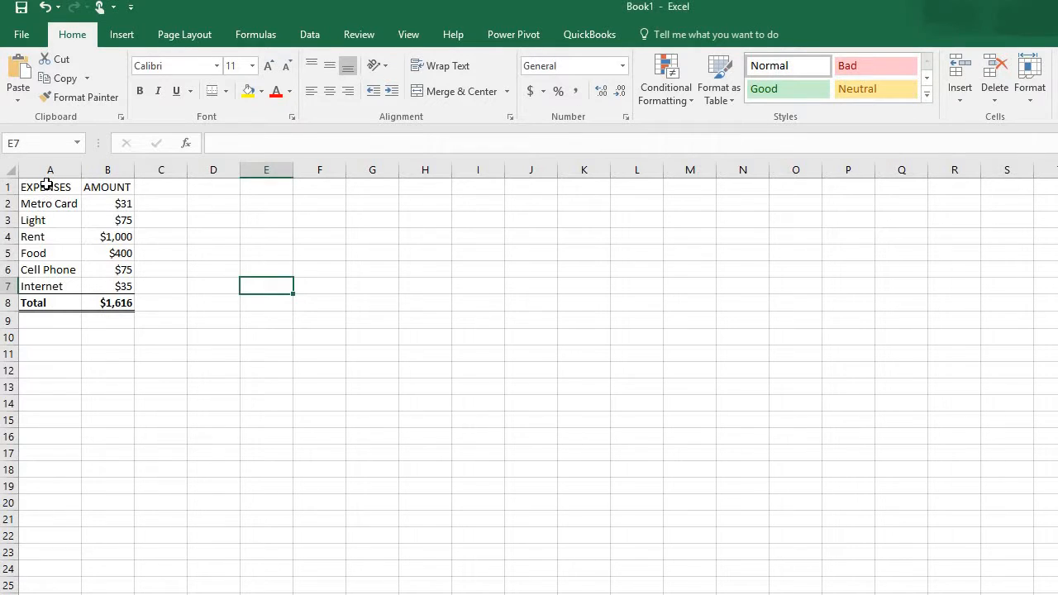
pyautogui.click(47, 185)
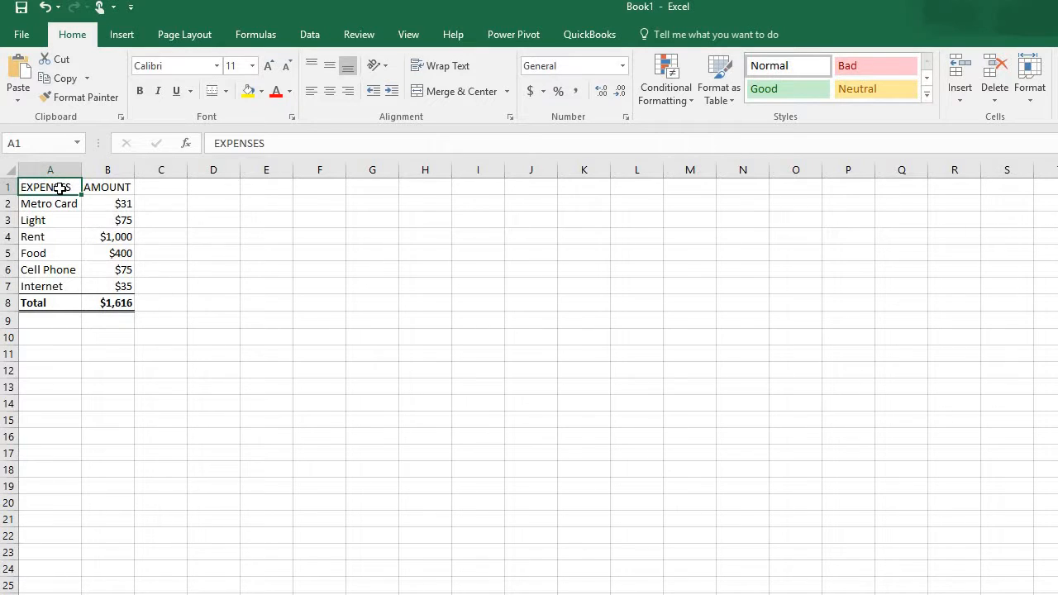
pyautogui.moveTo(61, 188); pyautogui.dragTo(103, 283)
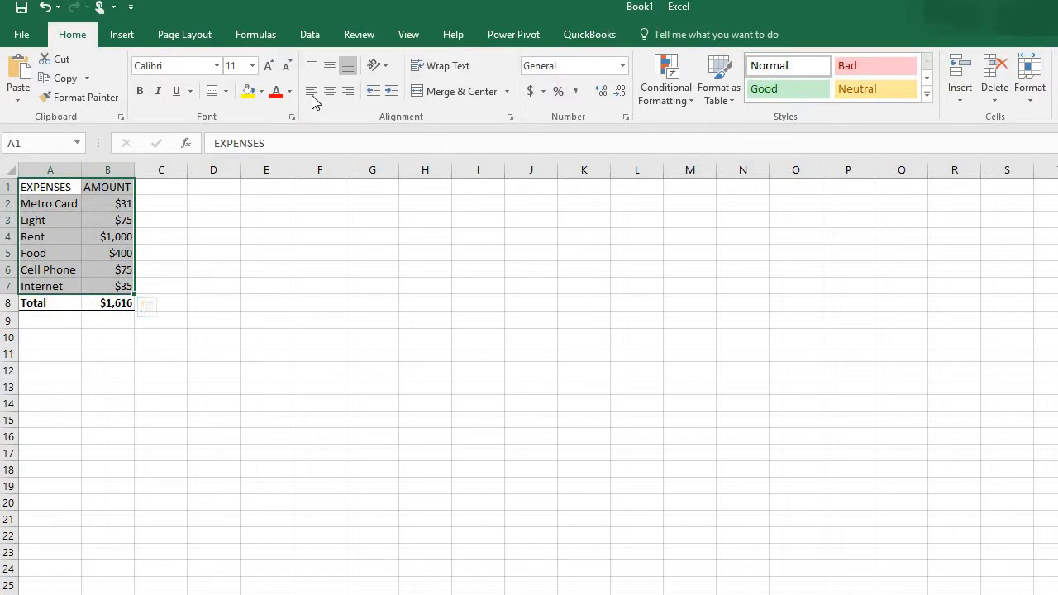
pyautogui.click(126, 40)
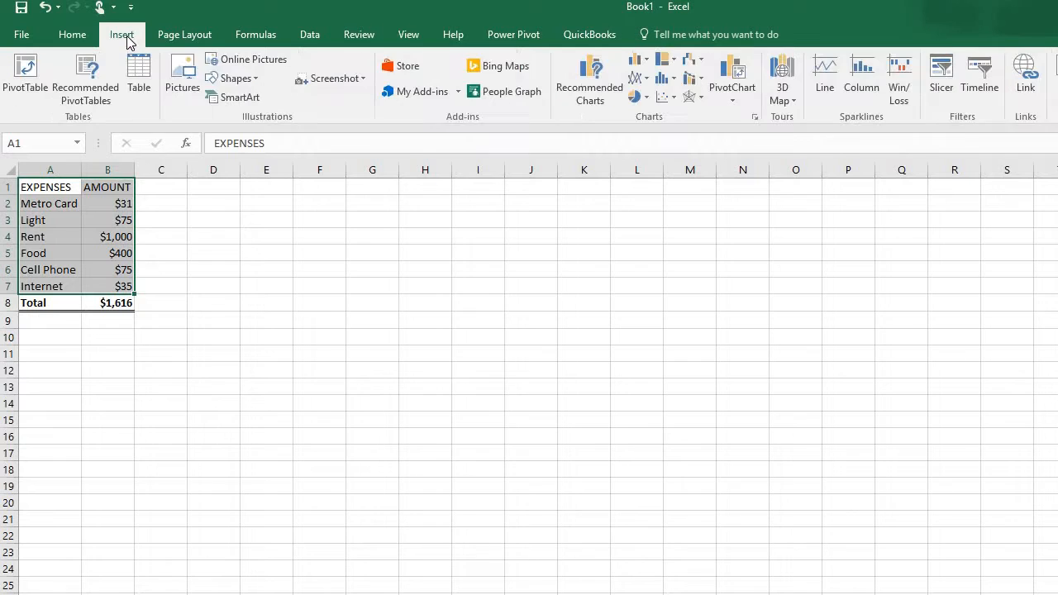
pyautogui.click(638, 100)
pyautogui.moveTo(649, 149)
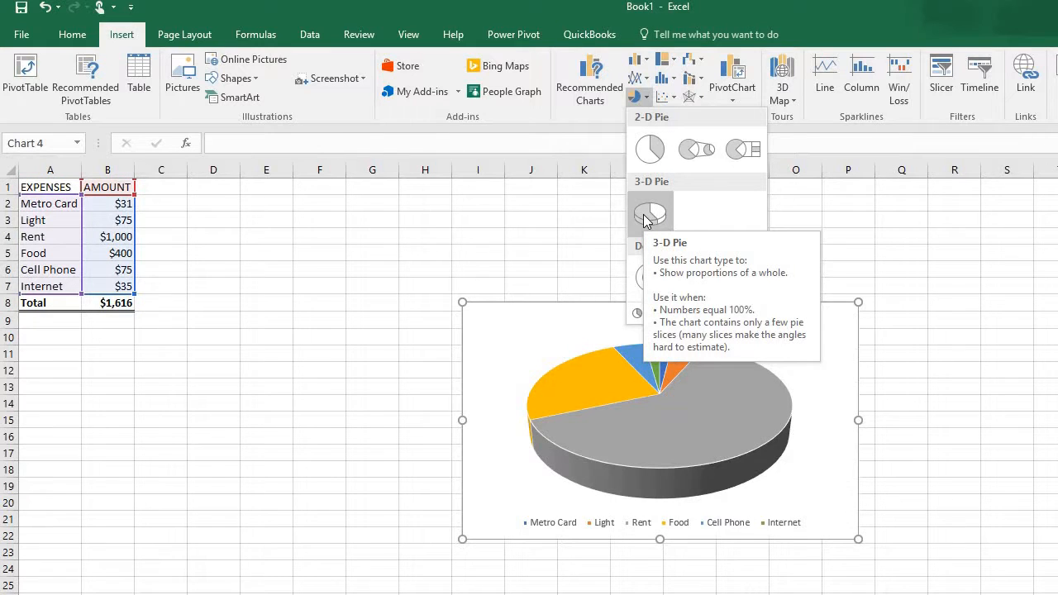
pyautogui.click(647, 217)
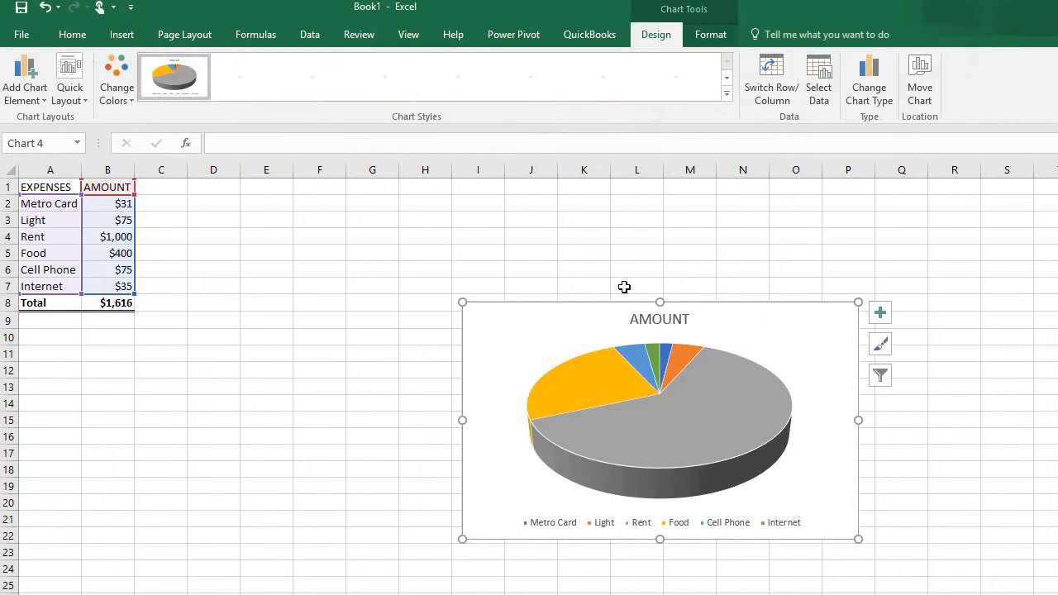
# Move the pie chart up beside the expense table, with its upper edge at row 1 and starting in column C.
pyautogui.moveTo(584, 317); pyautogui.dragTo(266, 180)
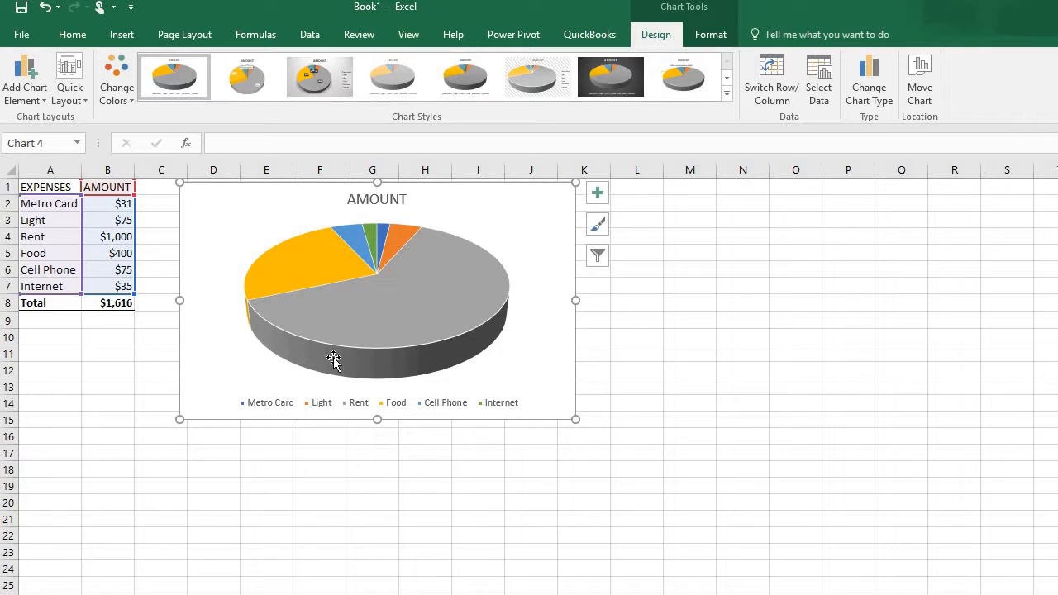
pyautogui.moveTo(327, 369)
pyautogui.moveTo(402, 246)
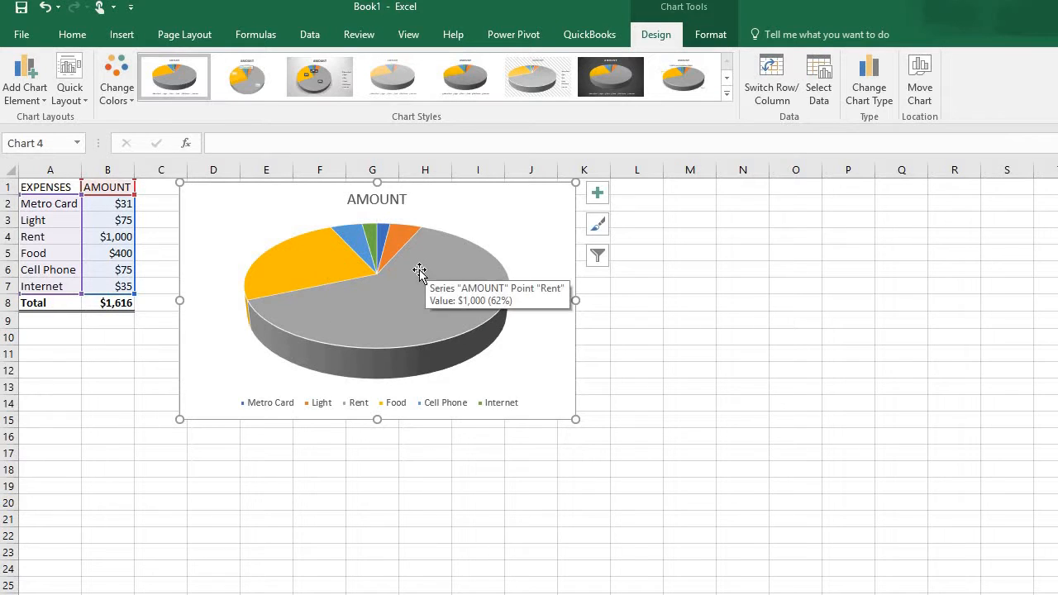
# Add data labels showing the amounts to the pie chart, keeping their default placement.
pyautogui.click(598, 195)
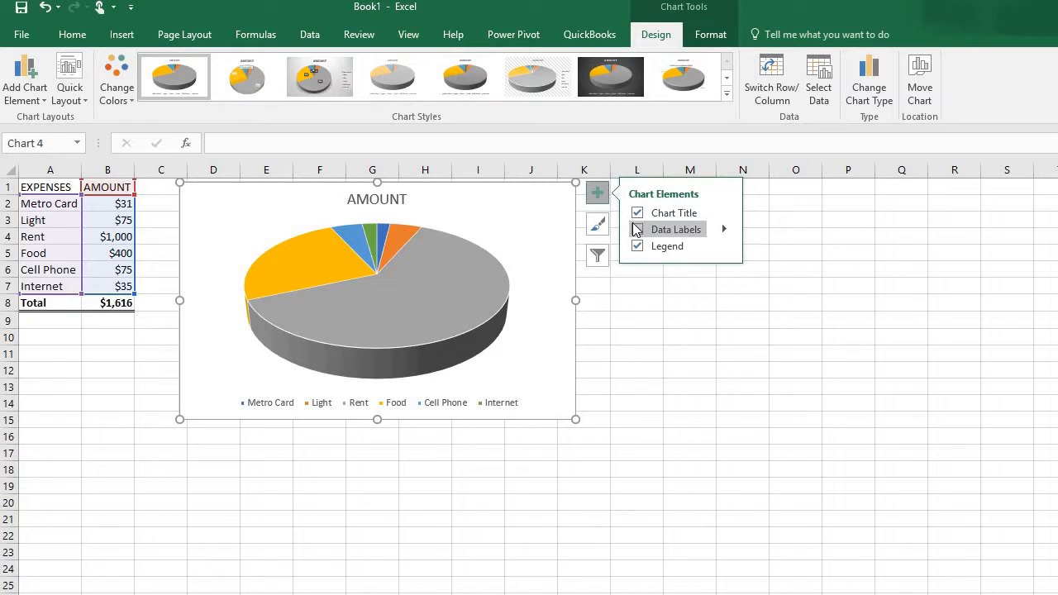
pyautogui.click(637, 230)
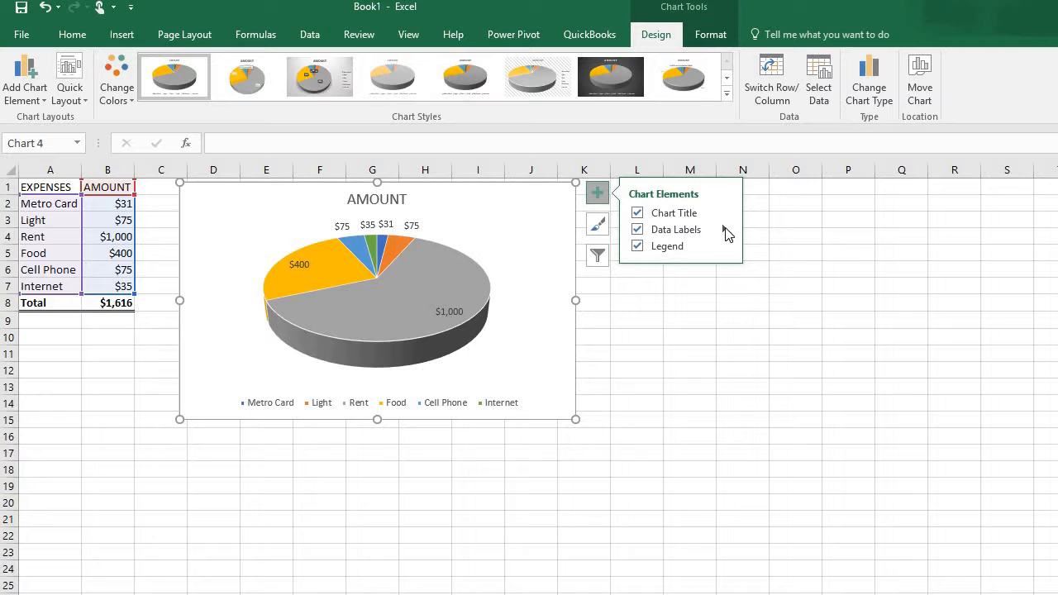
pyautogui.click(725, 231)
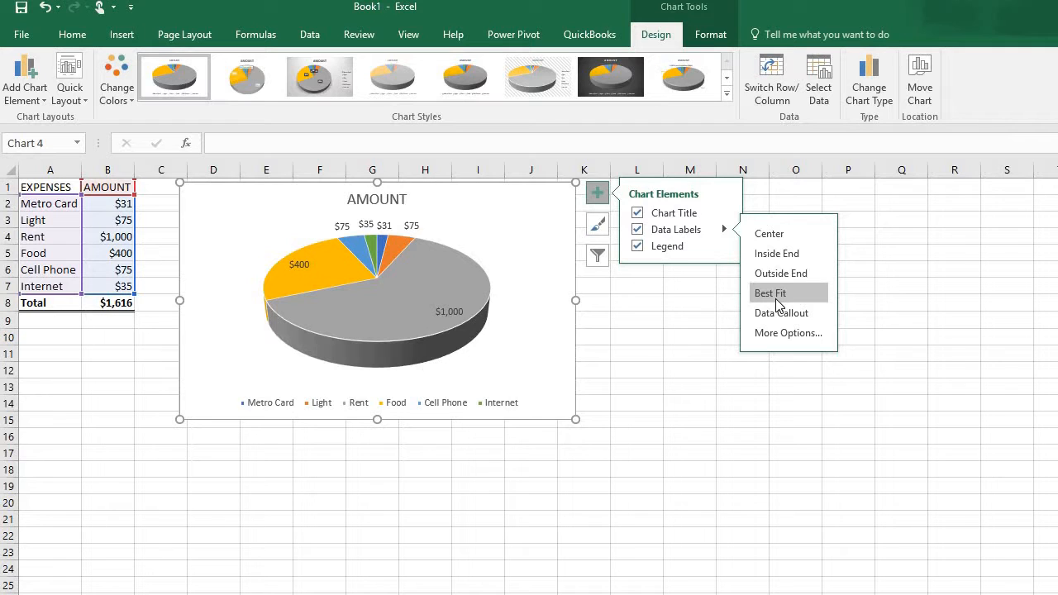
pyautogui.click(664, 317)
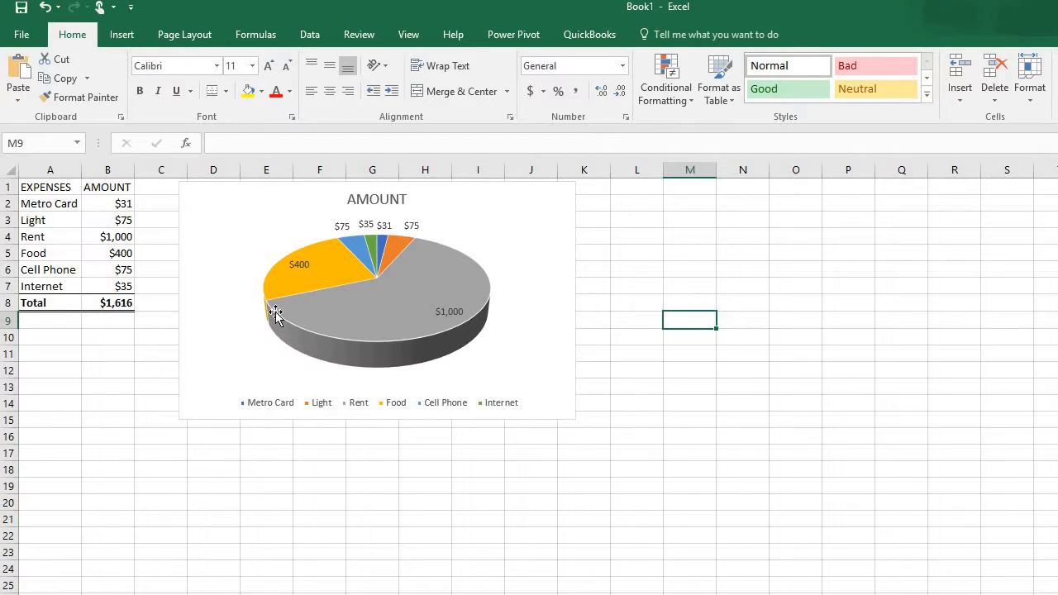
# Set the Rent amount in B4 to 500 and check the updated Rent slice in the chart.
pyautogui.moveTo(373, 361)
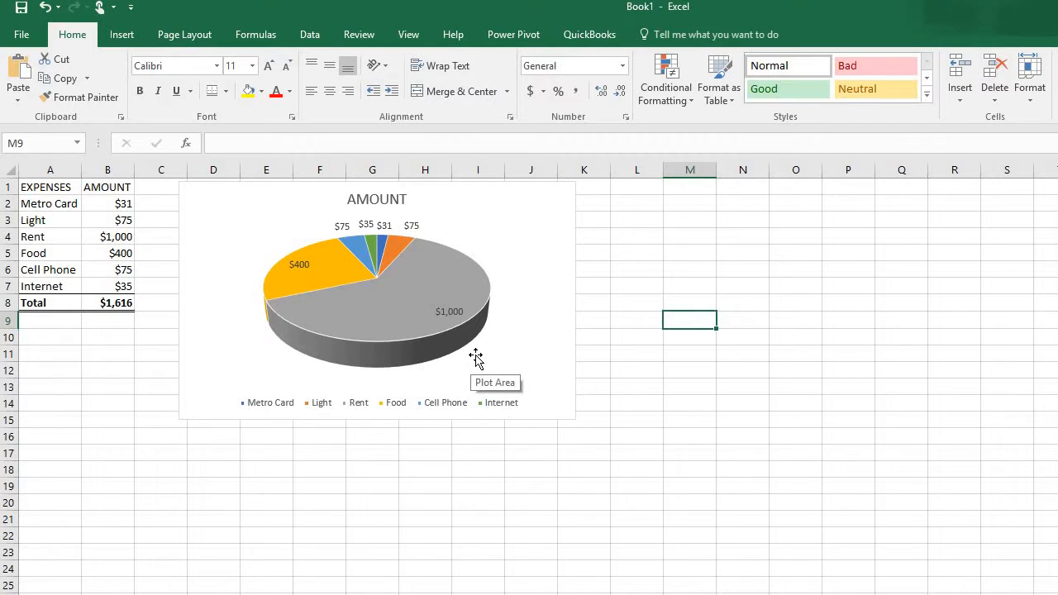
pyautogui.click(101, 238)
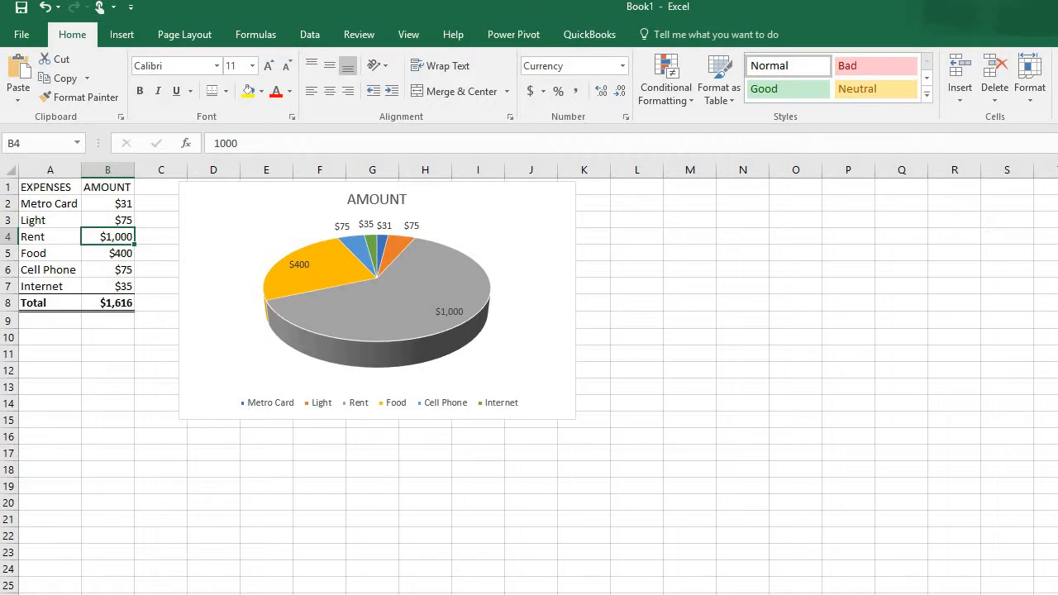
pyautogui.write('5')
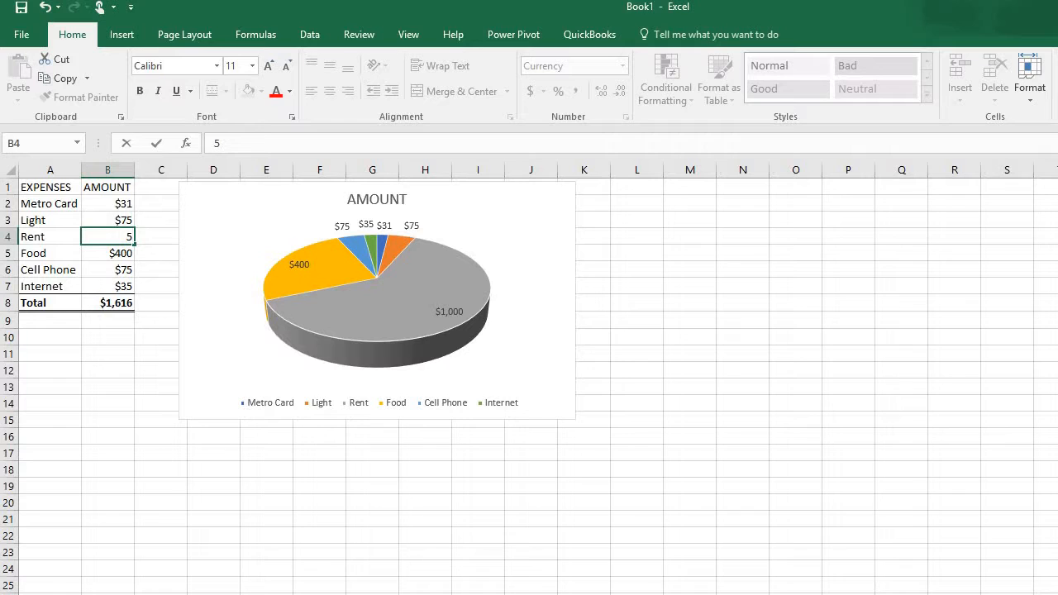
pyautogui.write('00')
pyautogui.press('Return')
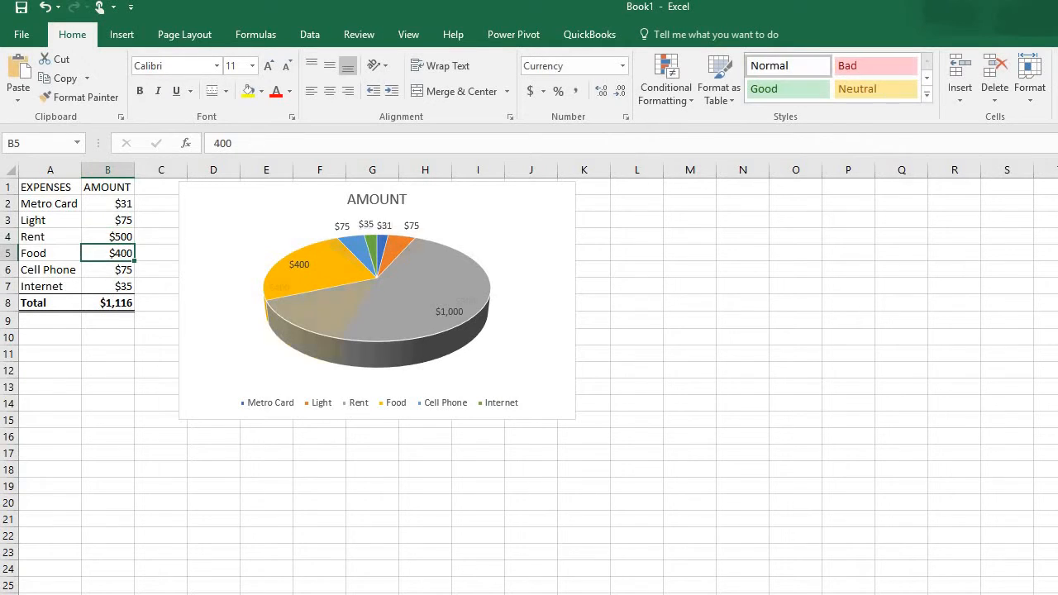
pyautogui.moveTo(434, 305)
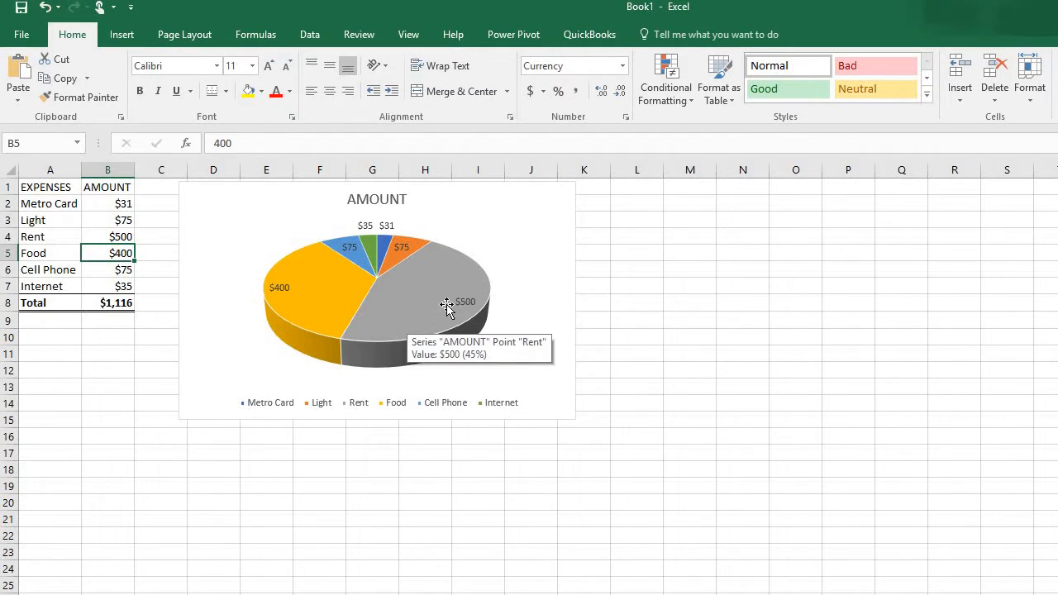
# Fill the pie chart's background with the standard light blue color.
pyautogui.click(474, 212)
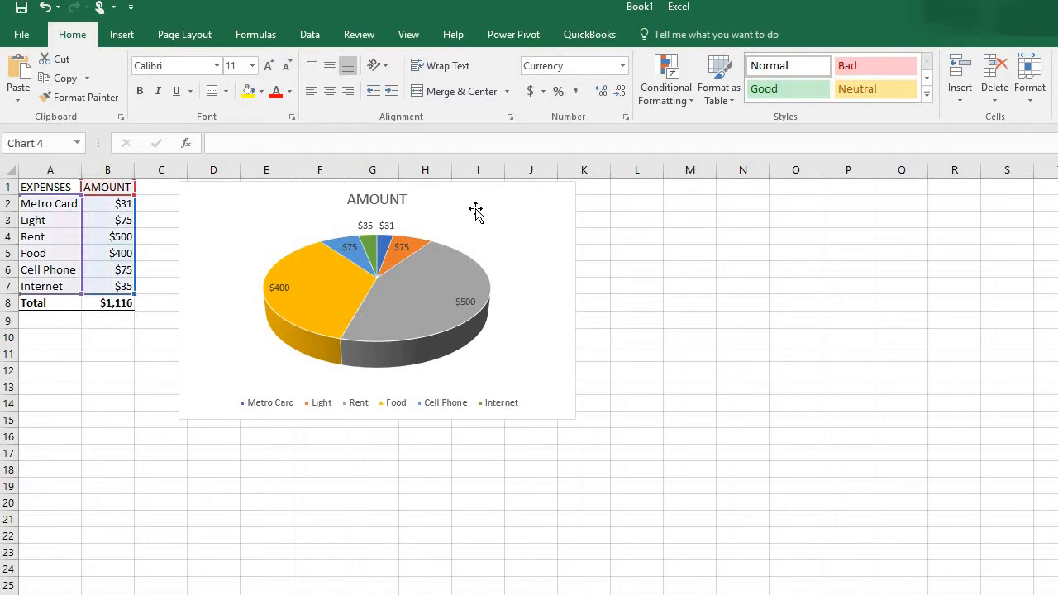
pyautogui.click(262, 91)
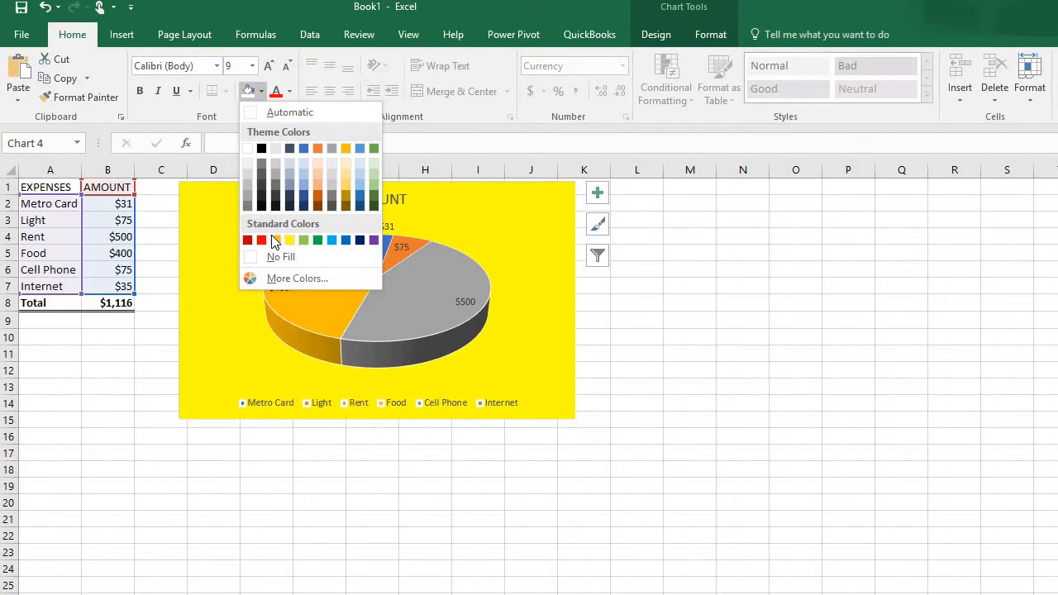
pyautogui.click(332, 240)
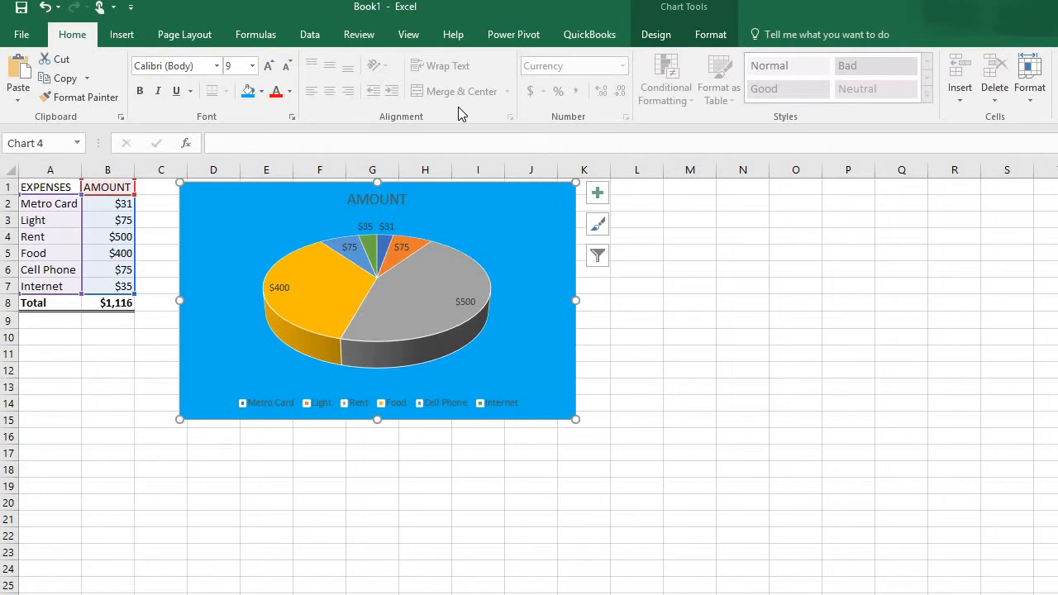
# Apply the preset chart style with the dark gray background to the pie chart.
pyautogui.click(667, 37)
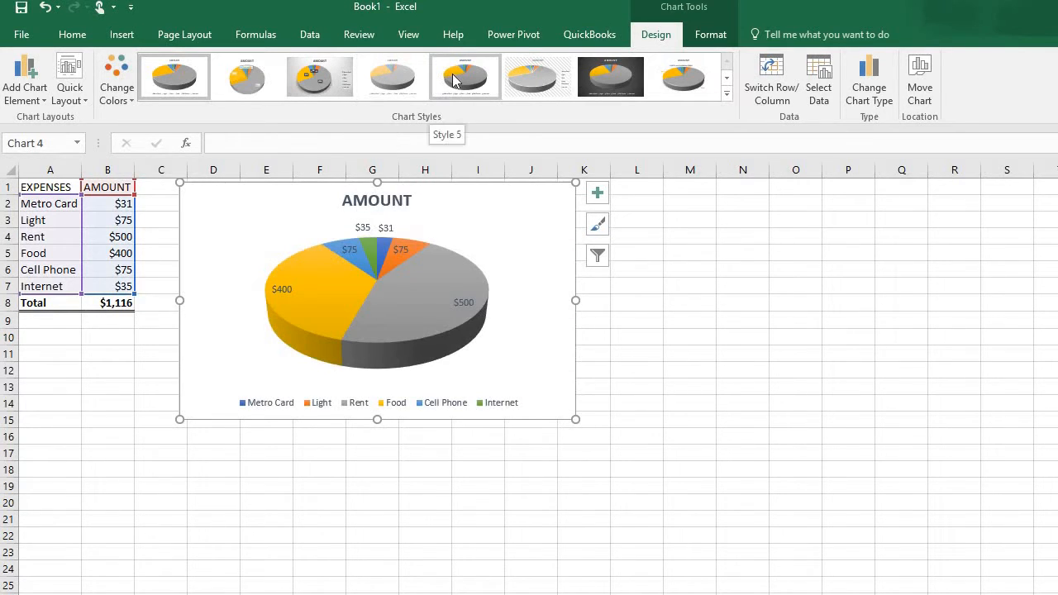
pyautogui.click(628, 86)
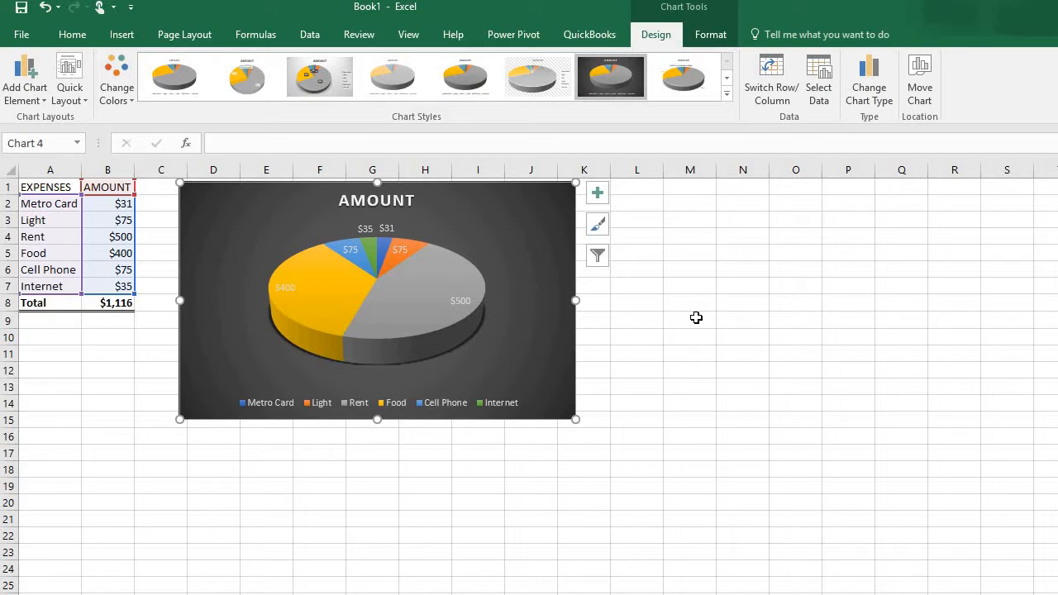
# Replace the chart title with "Expenses" and deselect the chart.
pyautogui.click(398, 201)
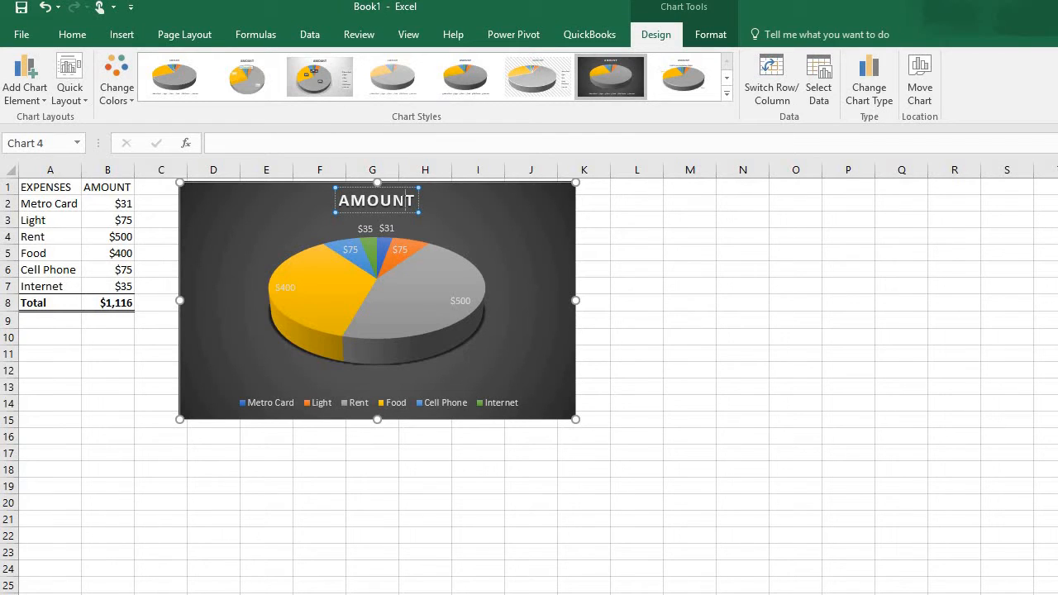
pyautogui.press('BackSpace')
pyautogui.press('BackSpace')
pyautogui.press('BackSpace')
pyautogui.press('BackSpace')
pyautogui.press('BackSpace')
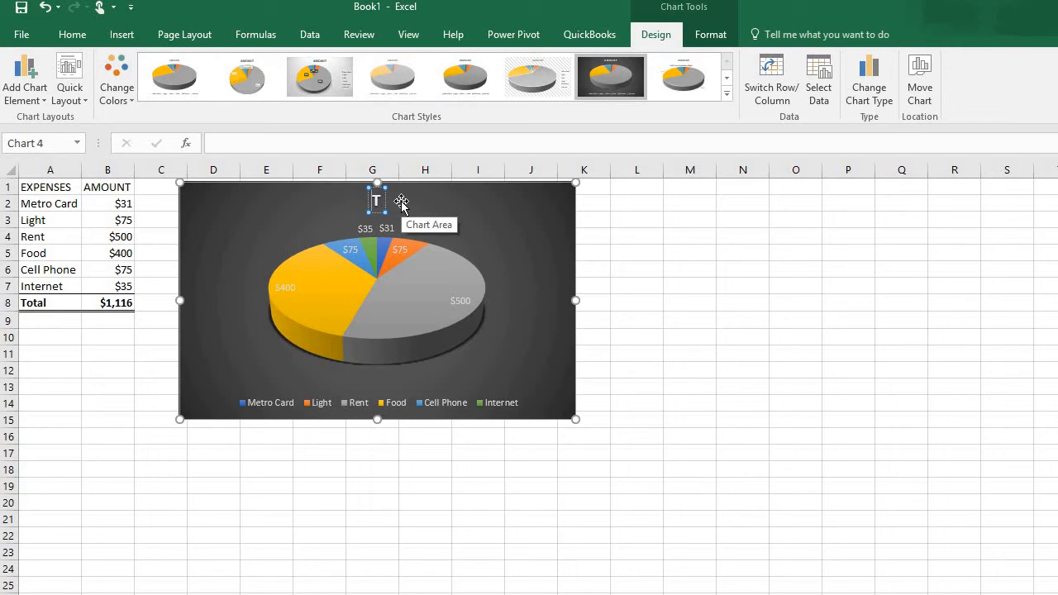
pyautogui.press('BackSpace')
pyautogui.write('e')
pyautogui.press('BackSpace')
pyautogui.write('Expen')
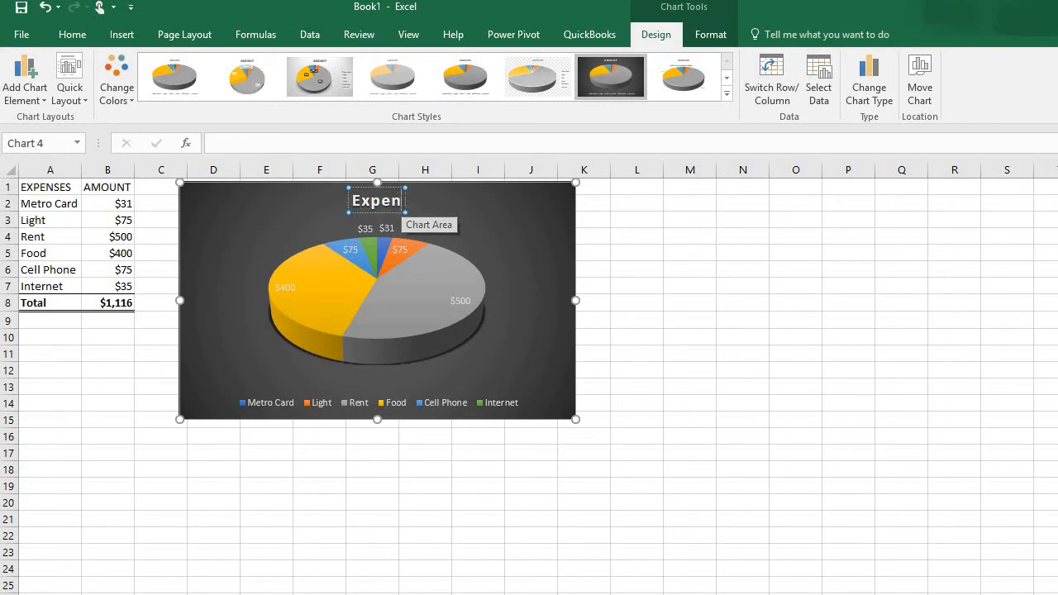
pyautogui.write('ses')
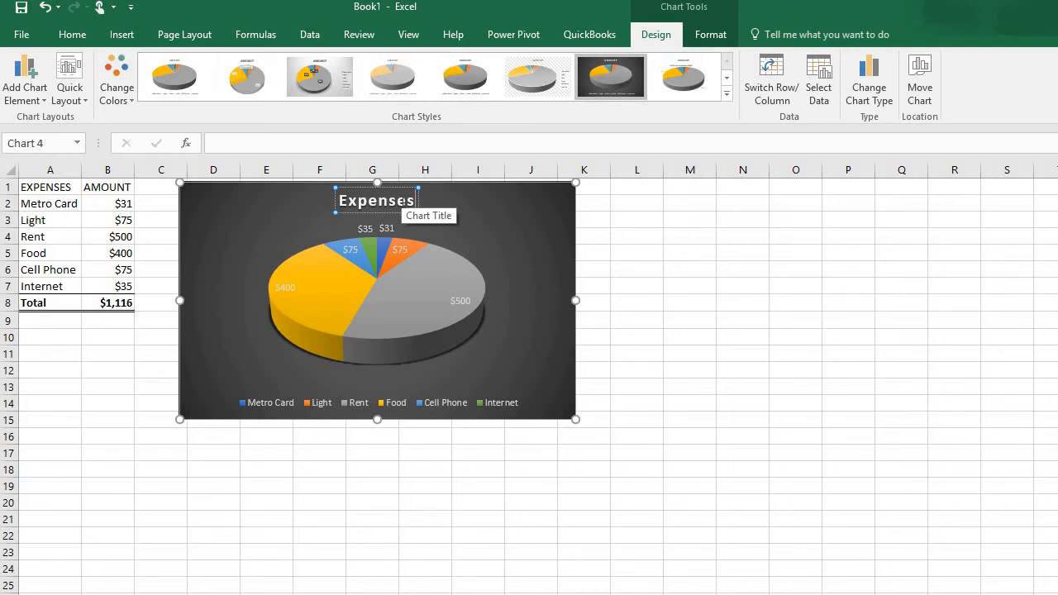
pyautogui.click(680, 302)
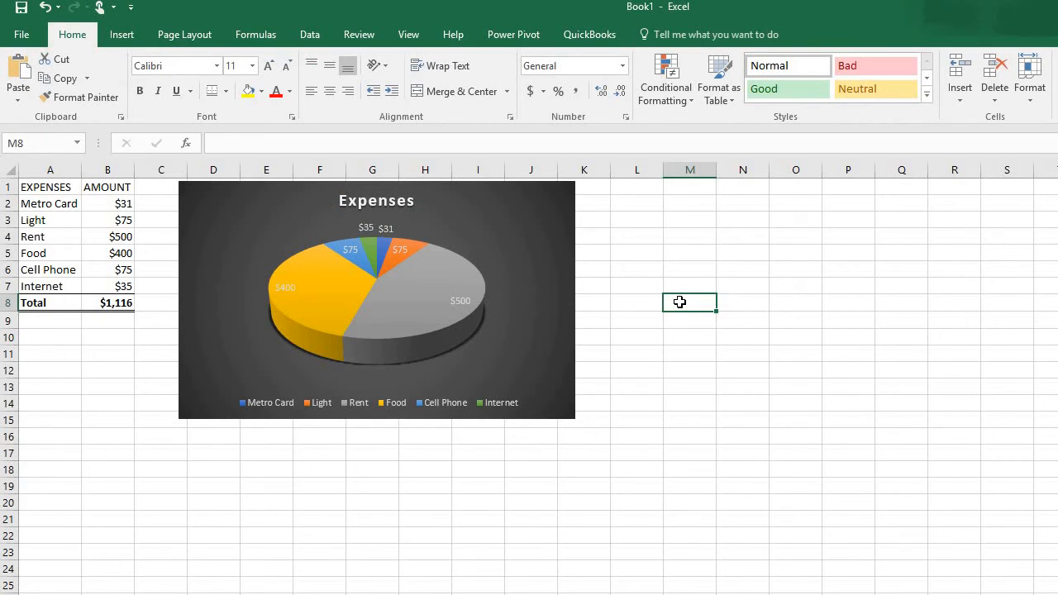